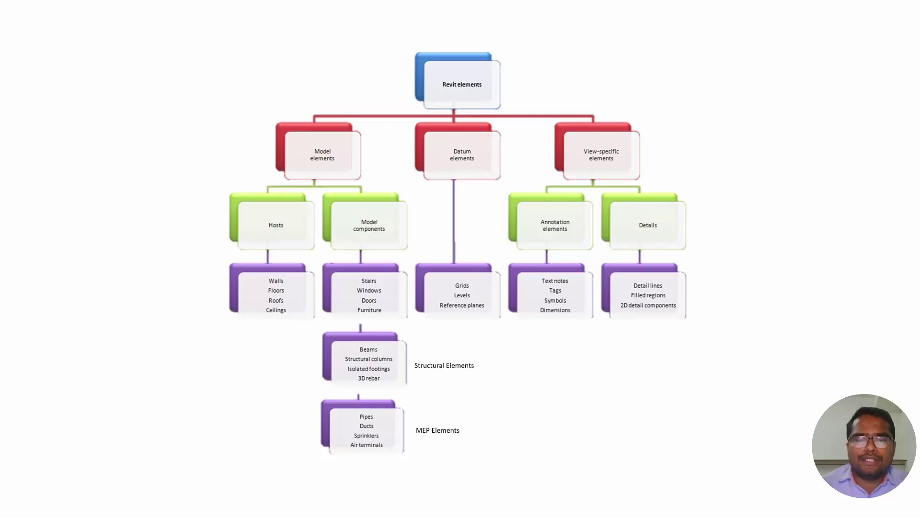
- End the slideshow, switch to Revit and browse for a sample file to open
key("Escape")
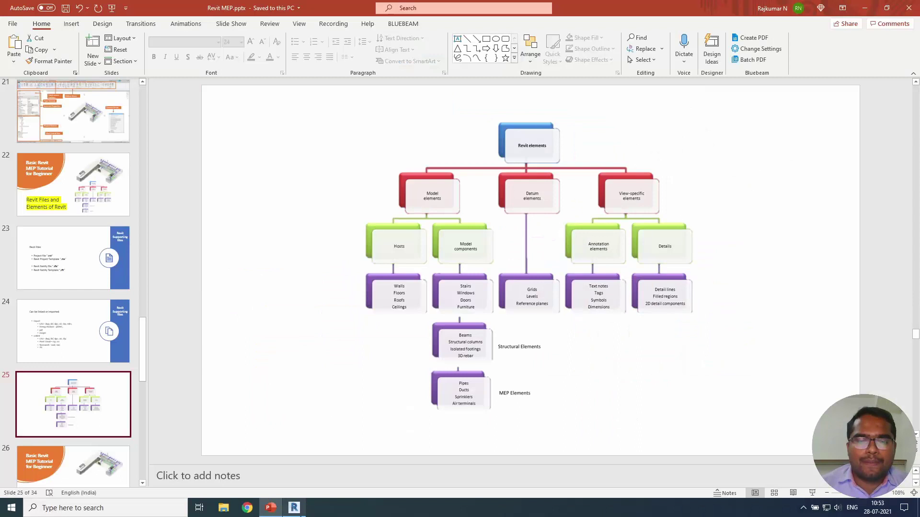
left_click(294, 507)
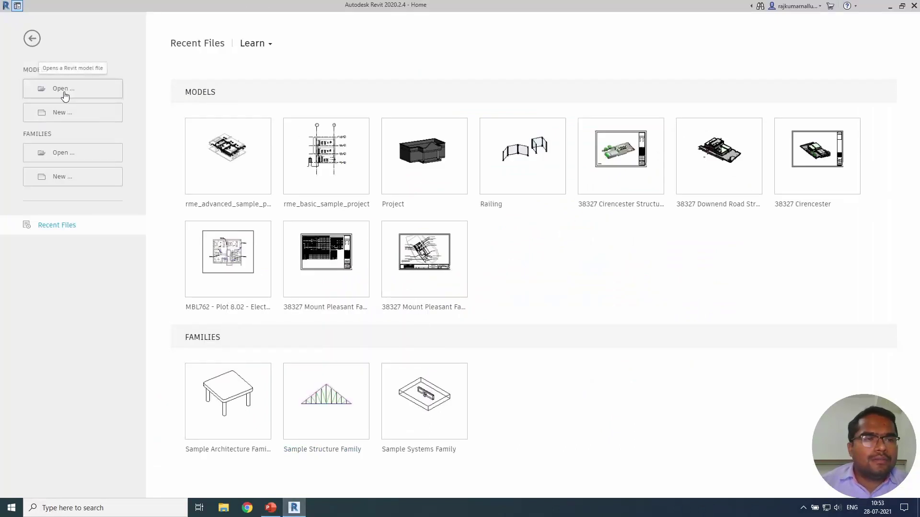
left_click(18, 6)
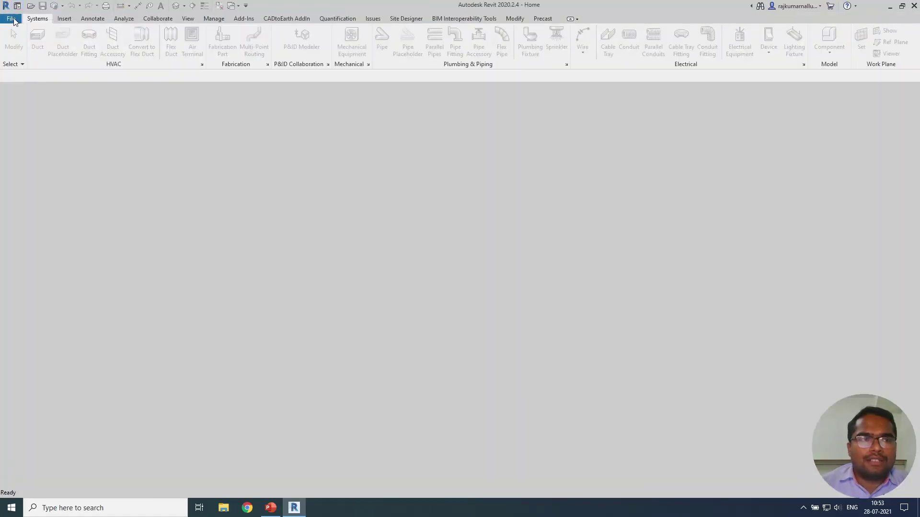
left_click(11, 19)
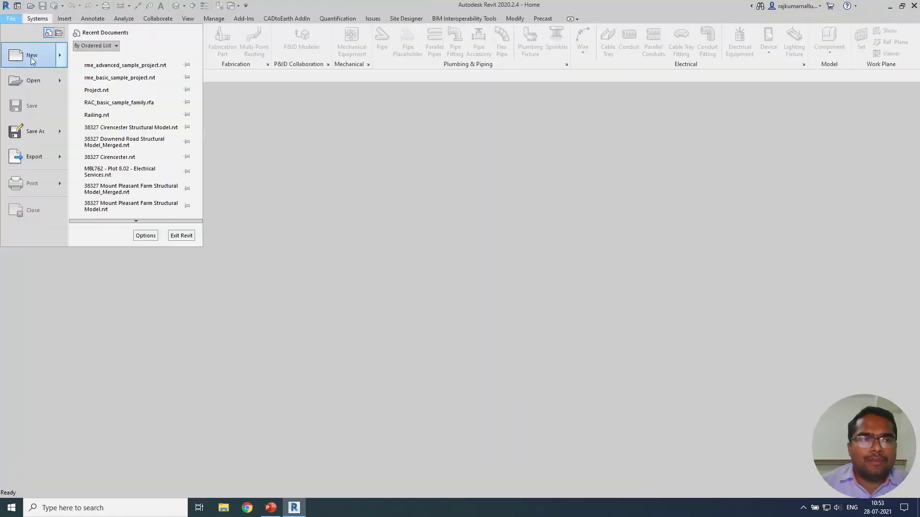
mouse_move(45, 85)
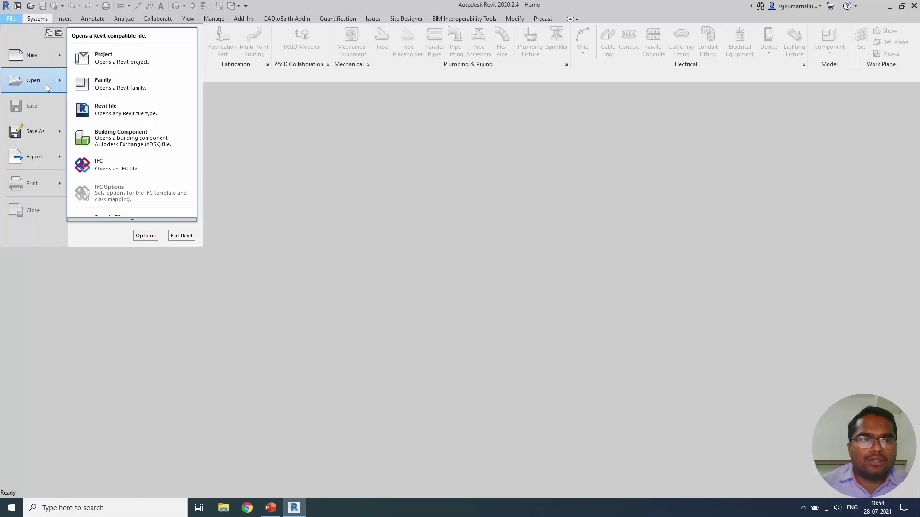
left_click(133, 219)
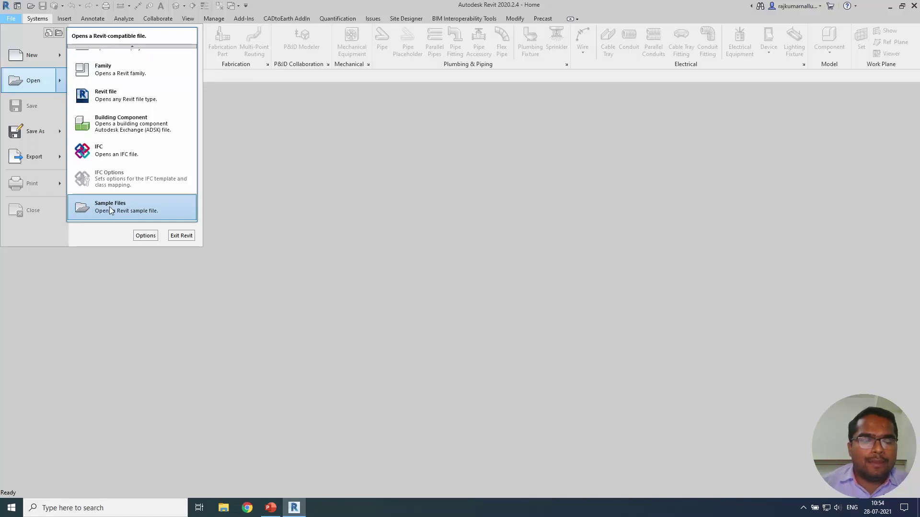
left_click(115, 207)
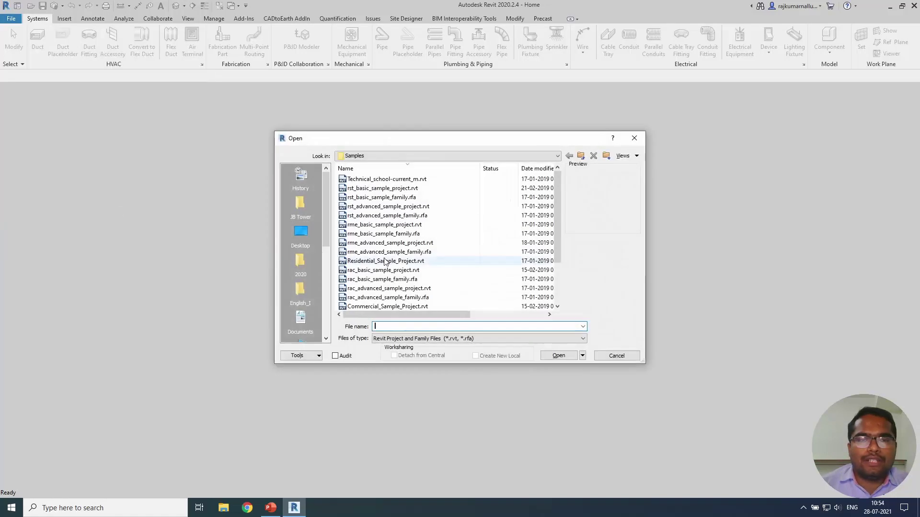
- Open rme_advanced_sample_project.rvt from the Revit 2020 Samples folder
left_click(376, 156)
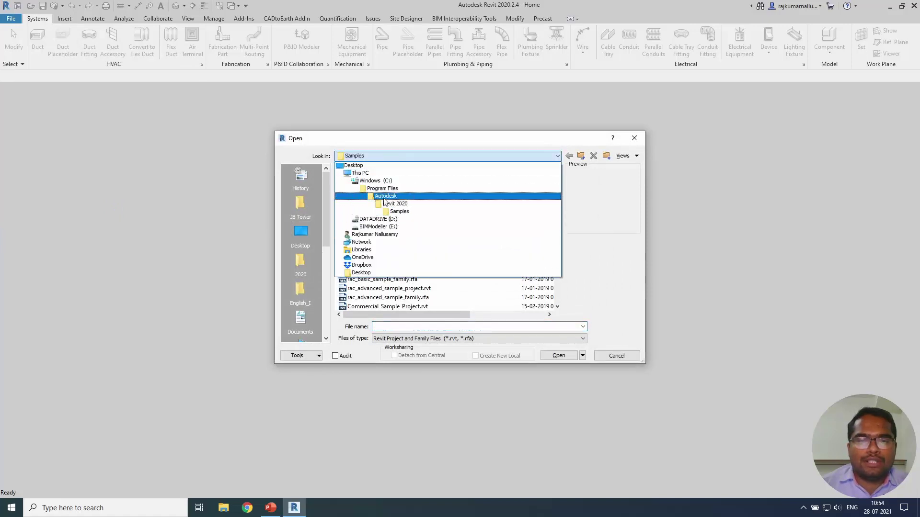
left_click(400, 212)
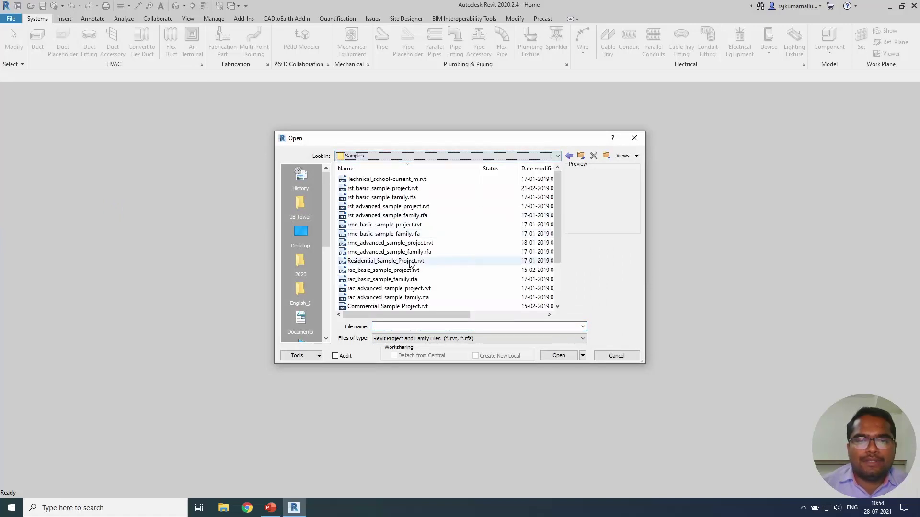
left_click(384, 190)
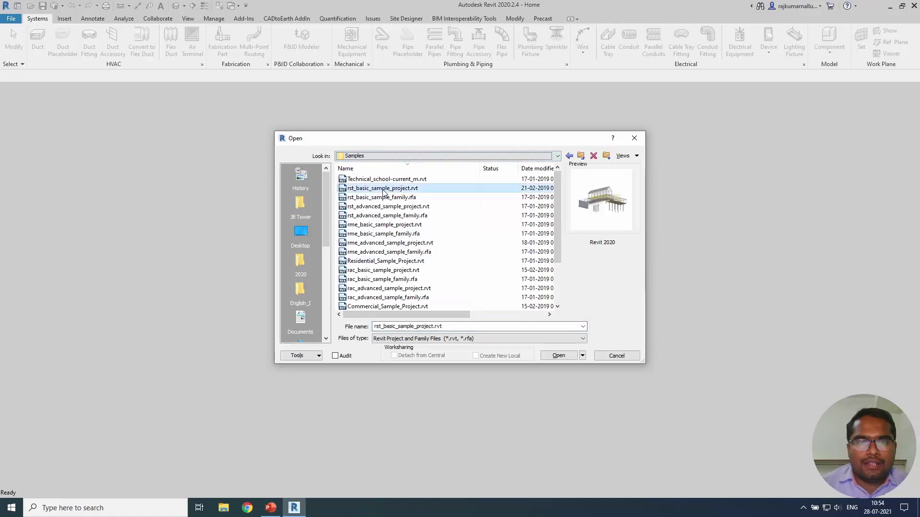
left_click(391, 253)
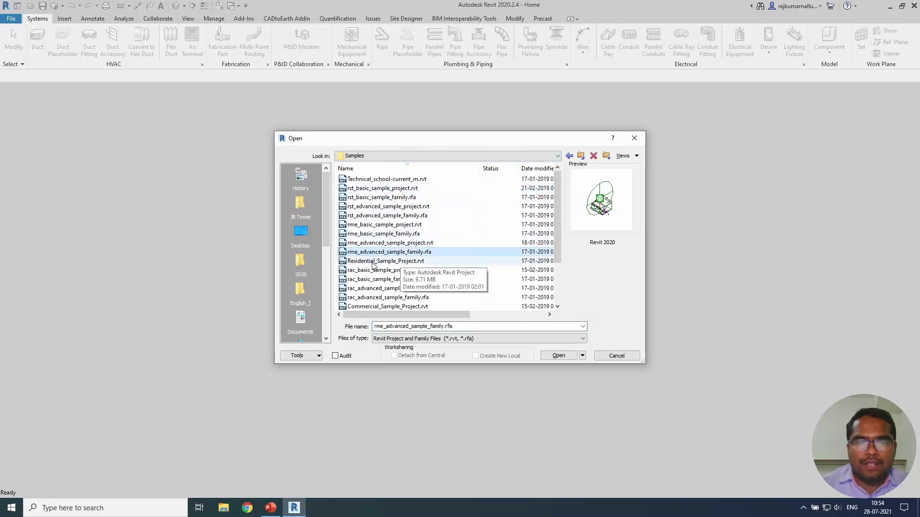
left_click(364, 245)
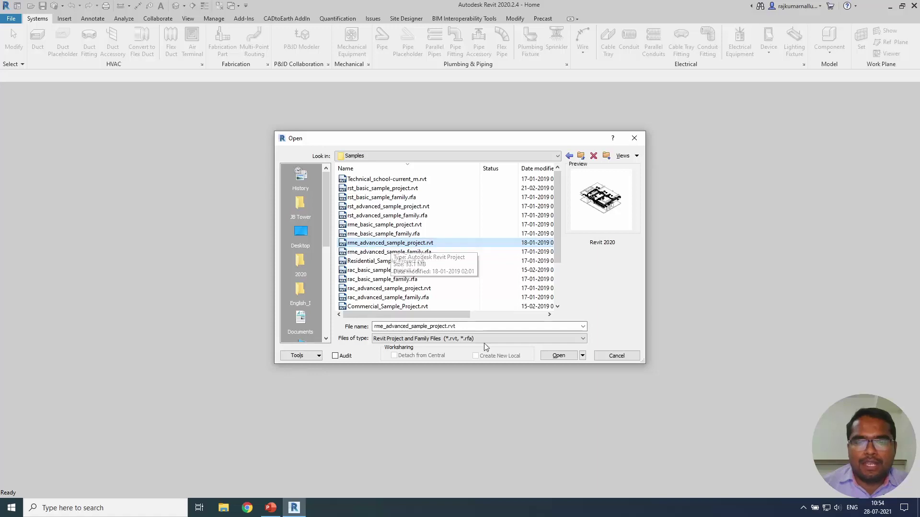
left_click(548, 356)
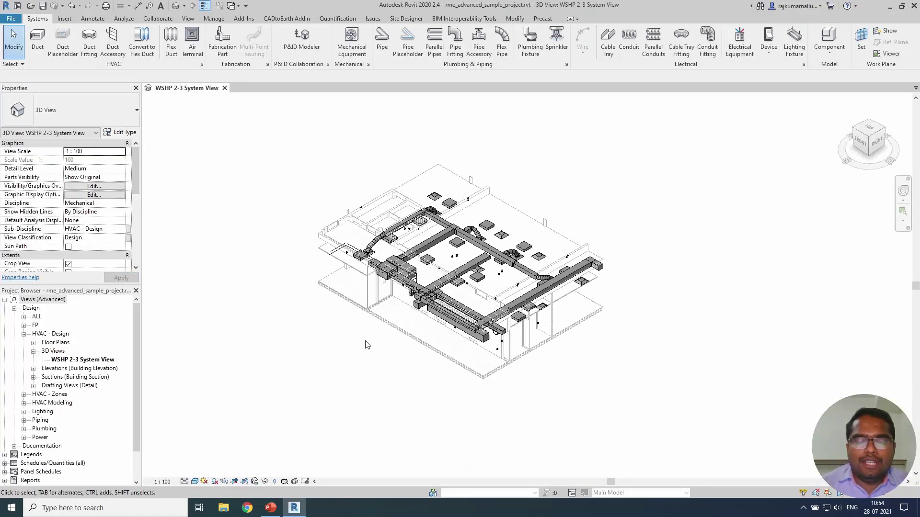
- Open the Level 1 HVAC Zone Plan from the floor plans of the HVAC - Zones group
scroll(373, 346, "up", 2)
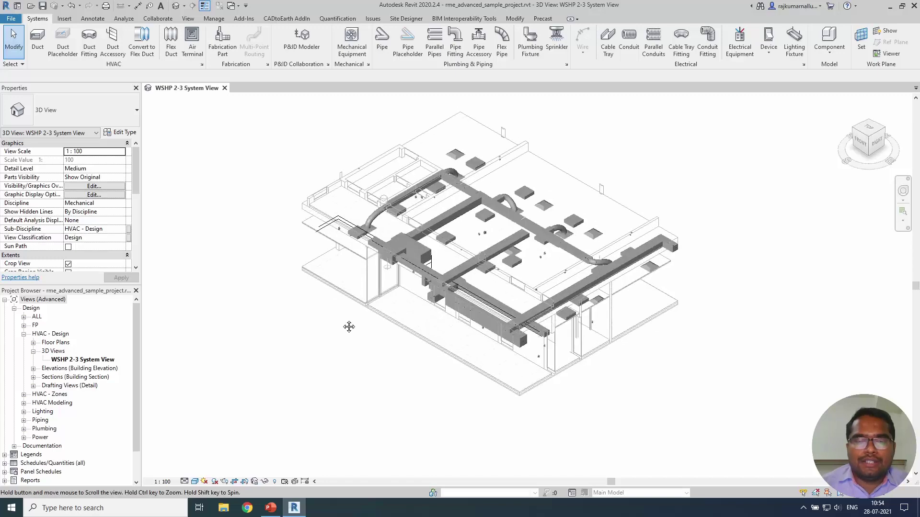
scroll(349, 322, "down", 1)
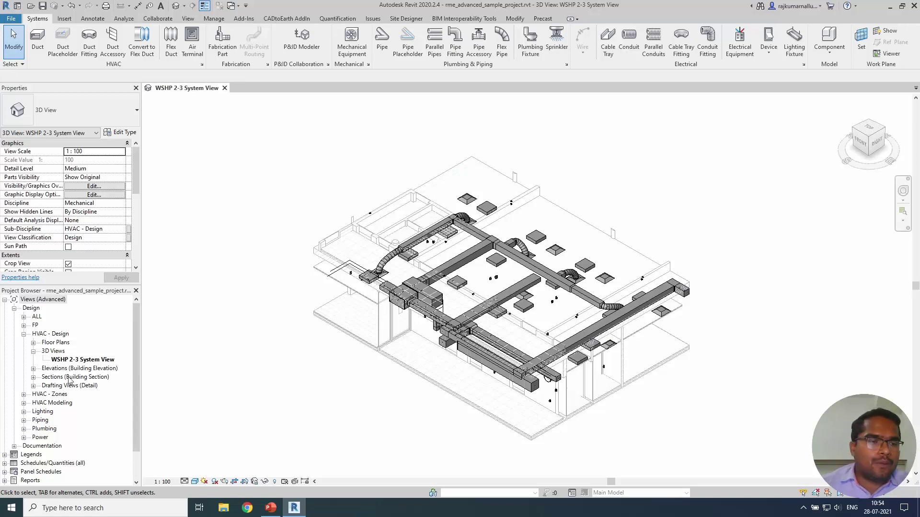
left_click(55, 387)
scroll(56, 391, "down", 1)
double_click(57, 370)
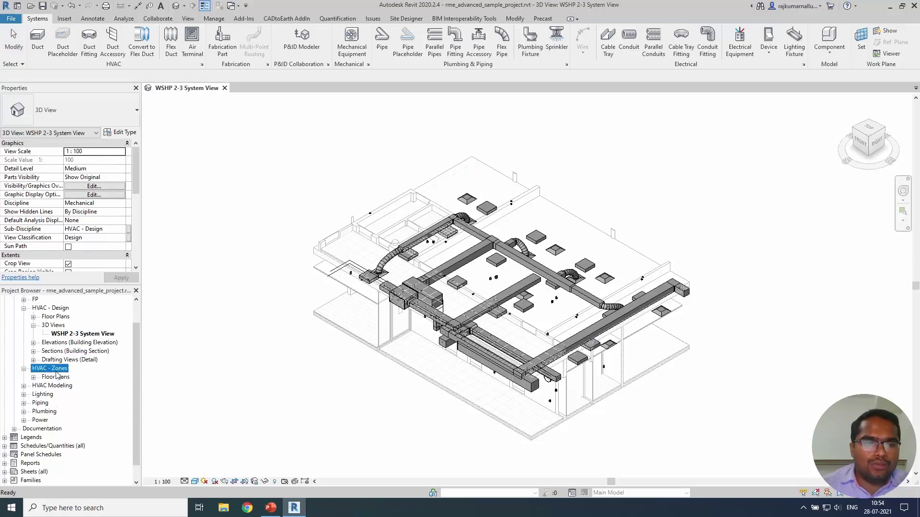
double_click(56, 377)
left_click(69, 386)
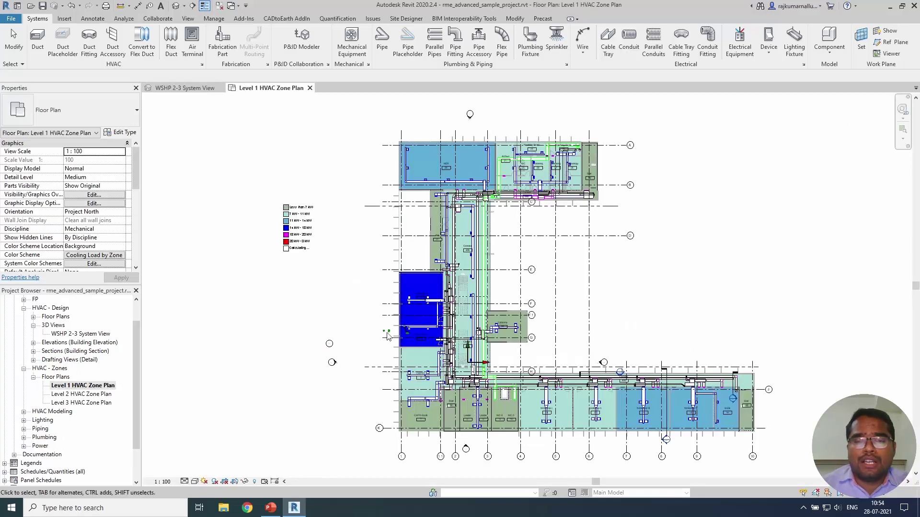
- Examine the zone plan and inspect the space tag of space WF 51, leaving nothing selected
scroll(387, 335, "up", 3)
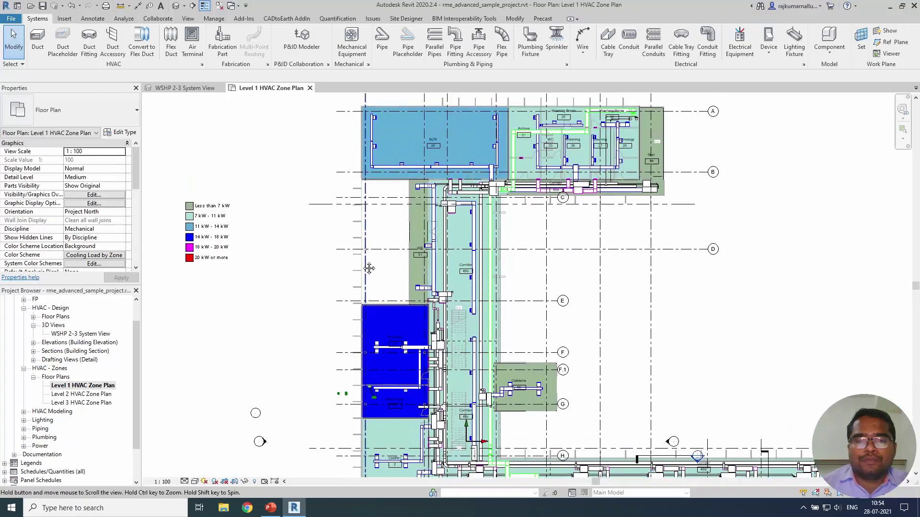
scroll(410, 258, "up", 3)
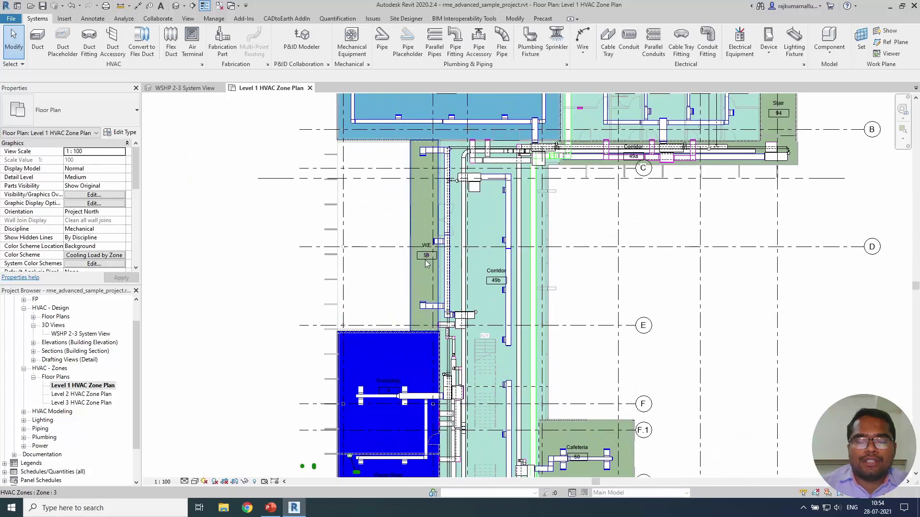
scroll(426, 262, "down", 3)
scroll(345, 283, "down", 2)
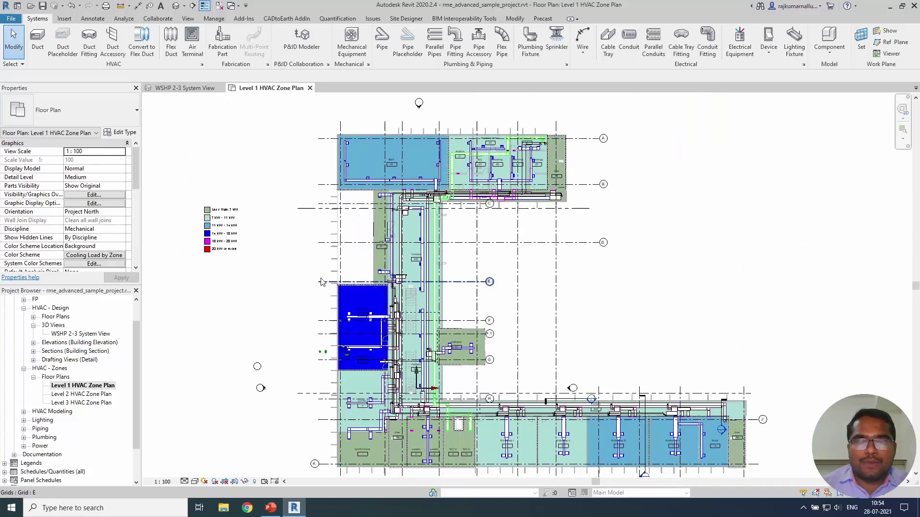
scroll(388, 254, "up", 2)
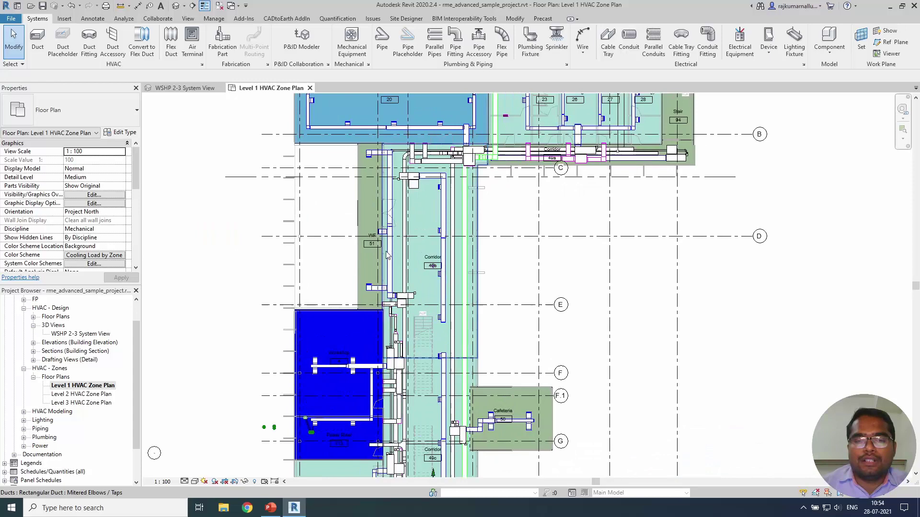
middle_click_drag(388, 256, 370, 305)
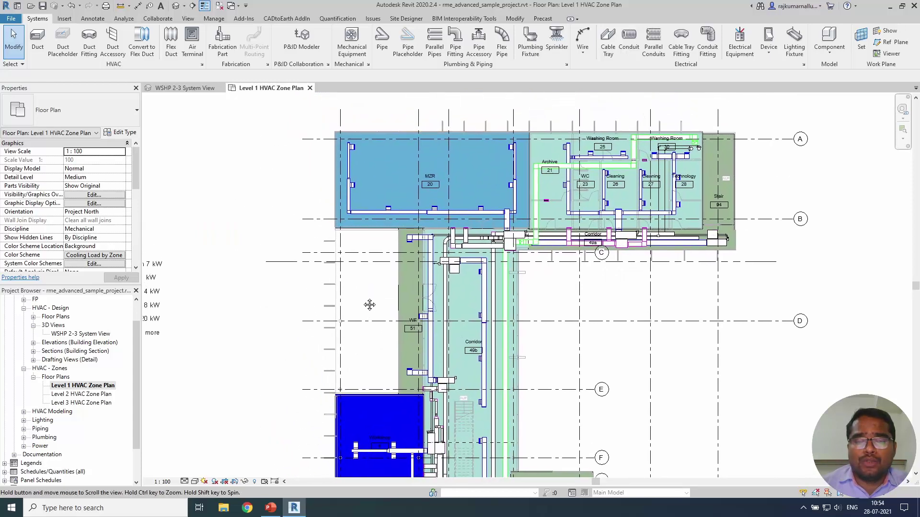
left_click(406, 336)
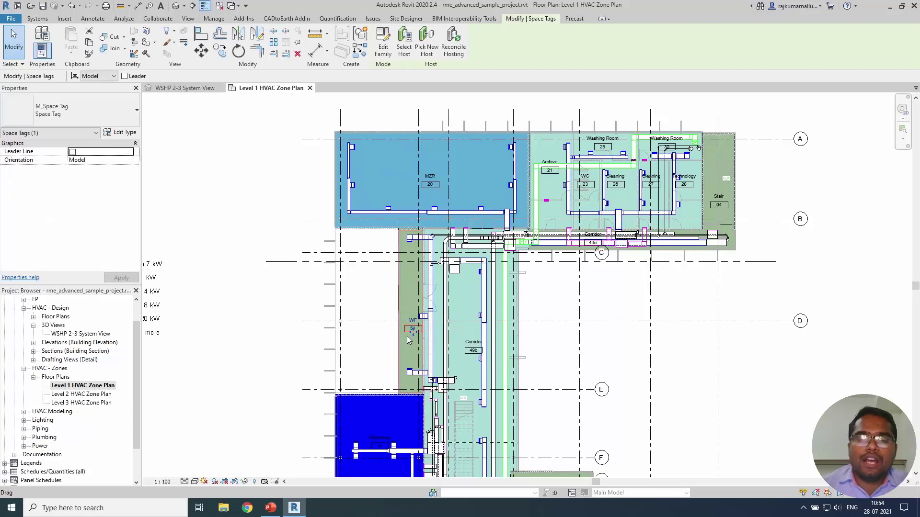
scroll(406, 335, "up", 4)
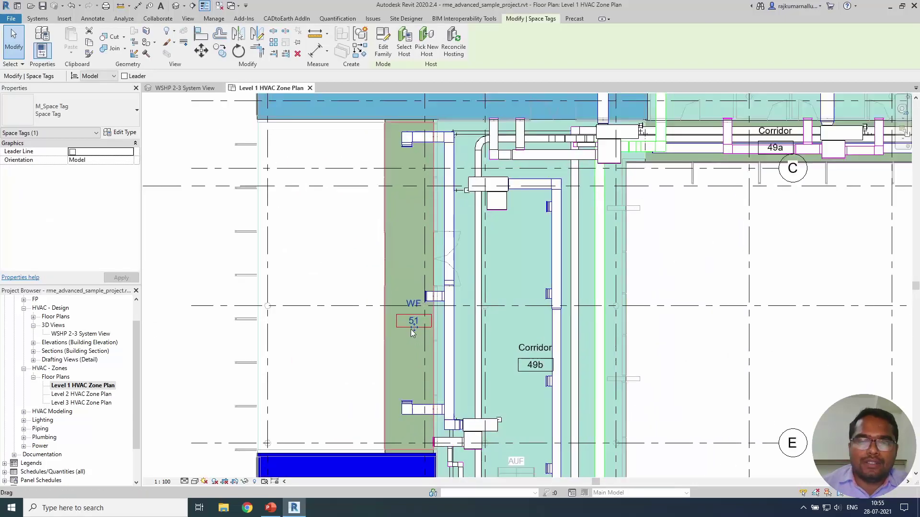
scroll(411, 333, "up", 2)
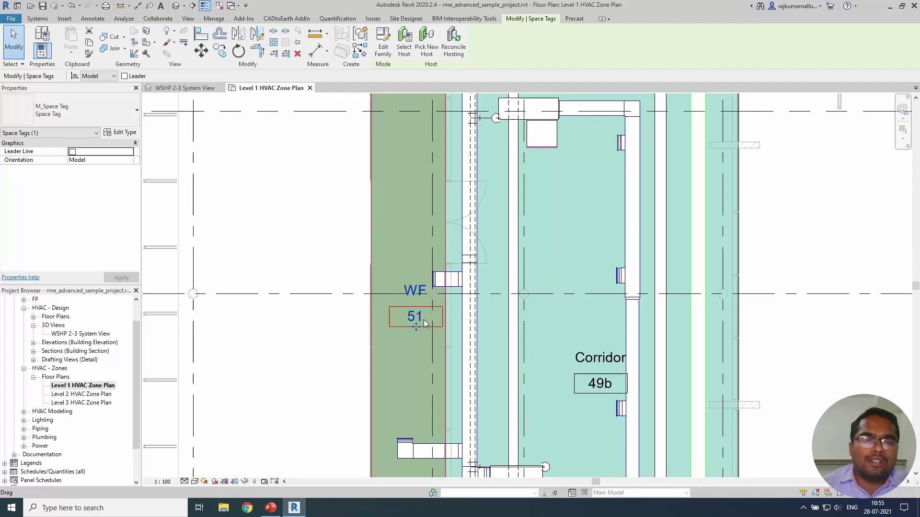
left_click(352, 336)
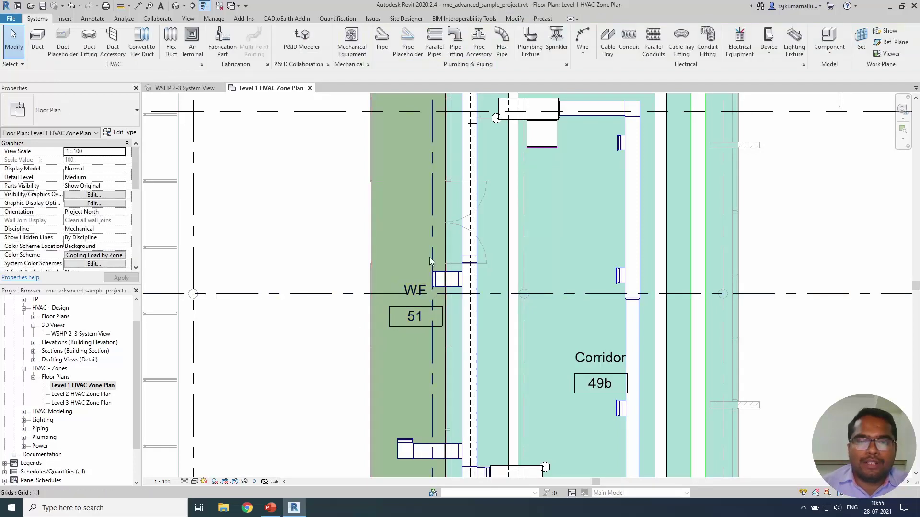
- Inspect the properties of the rectangular duct running beside space WF 51, then clear the selection
scroll(430, 257, "down", 3)
left_click(450, 285)
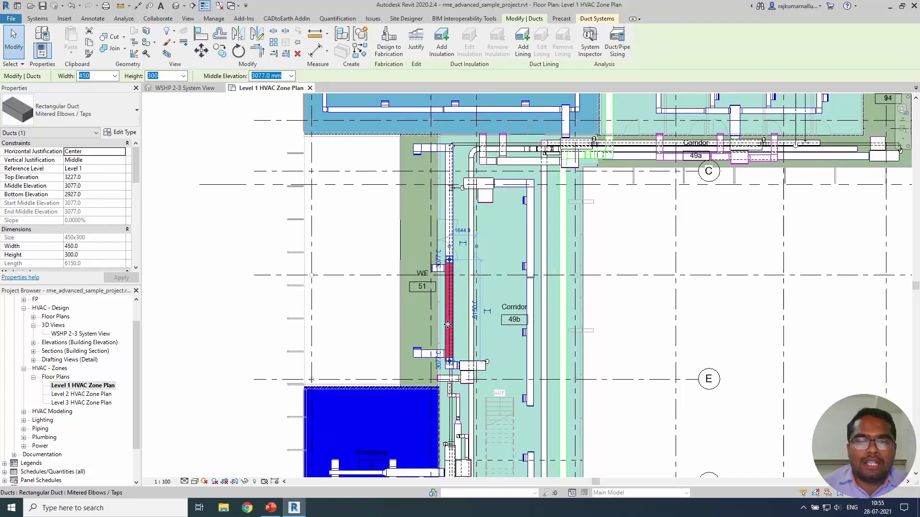
left_click(375, 331)
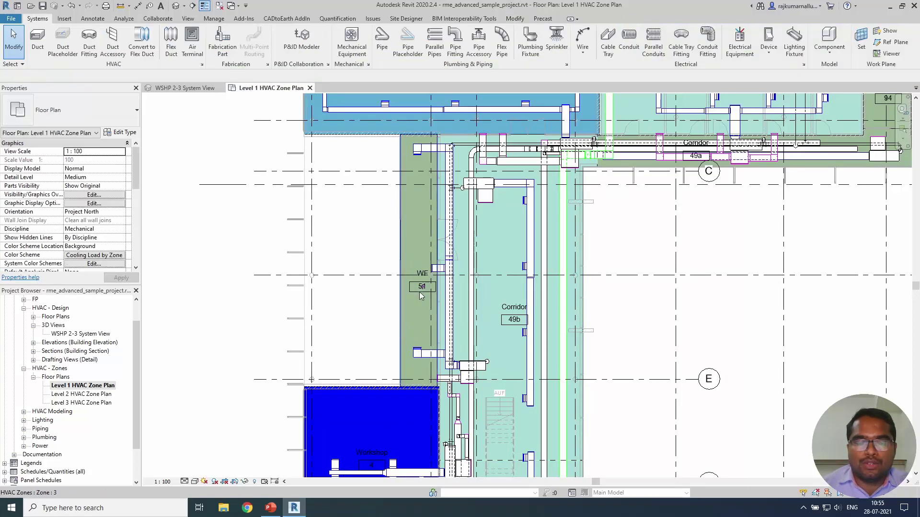
- Consult the Revit elements chart in PowerPoint, then return to Revit and inspect the ladder cable tray along Corridor 49b
left_click(271, 508)
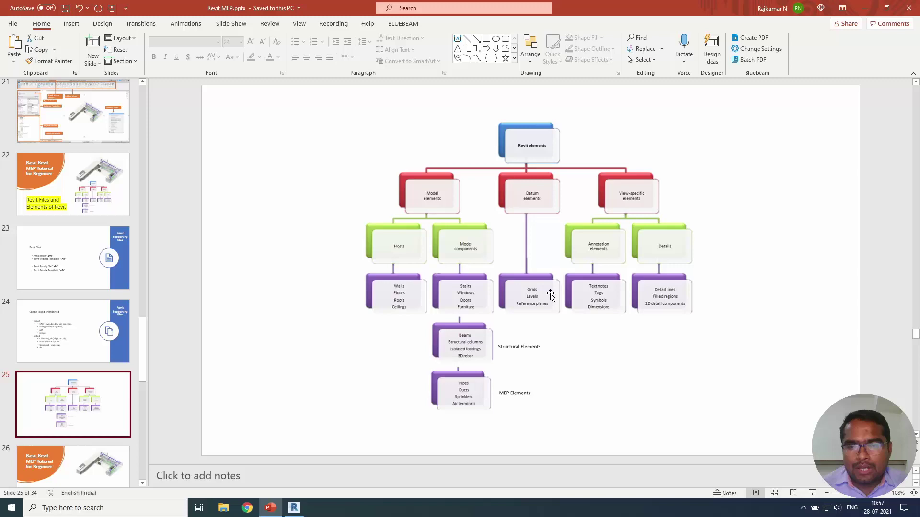
left_click(294, 508)
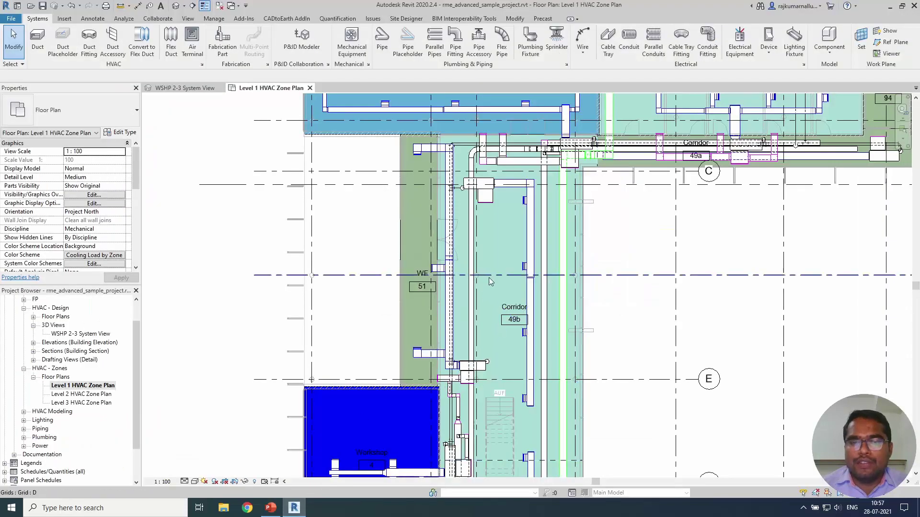
left_click(473, 238)
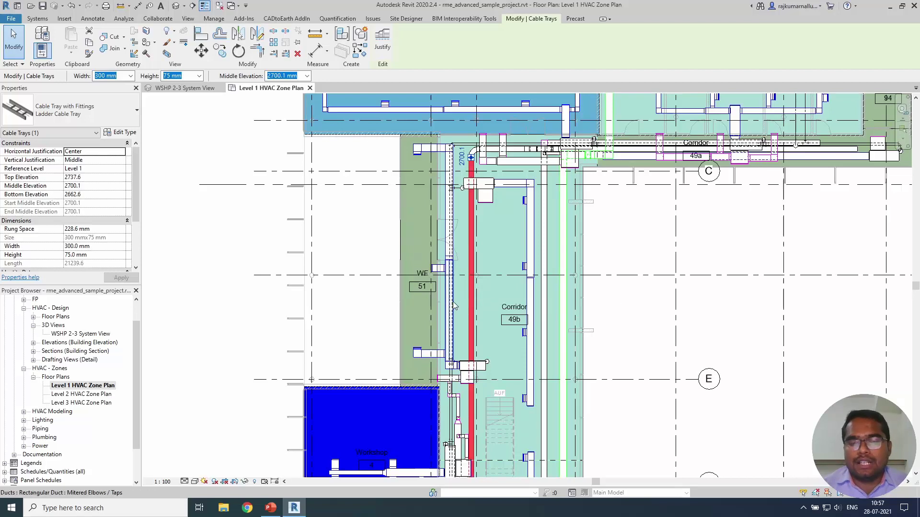
scroll(353, 299, "down", 1)
scroll(353, 298, "down", 1)
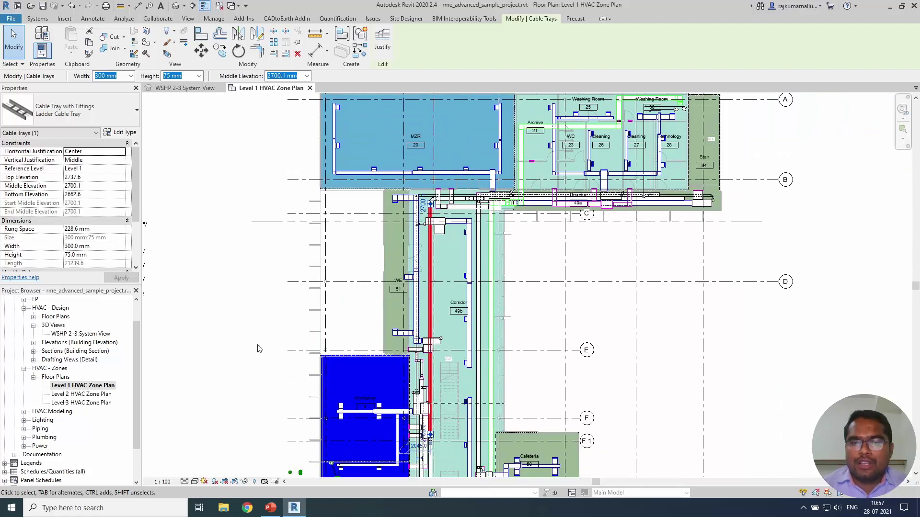
key("Escape")
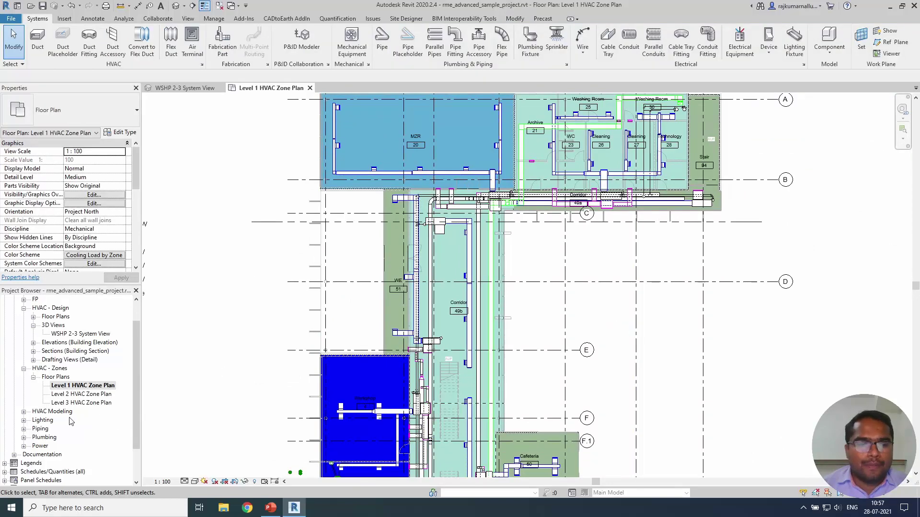
left_click(50, 343)
scroll(50, 346, "down", 2)
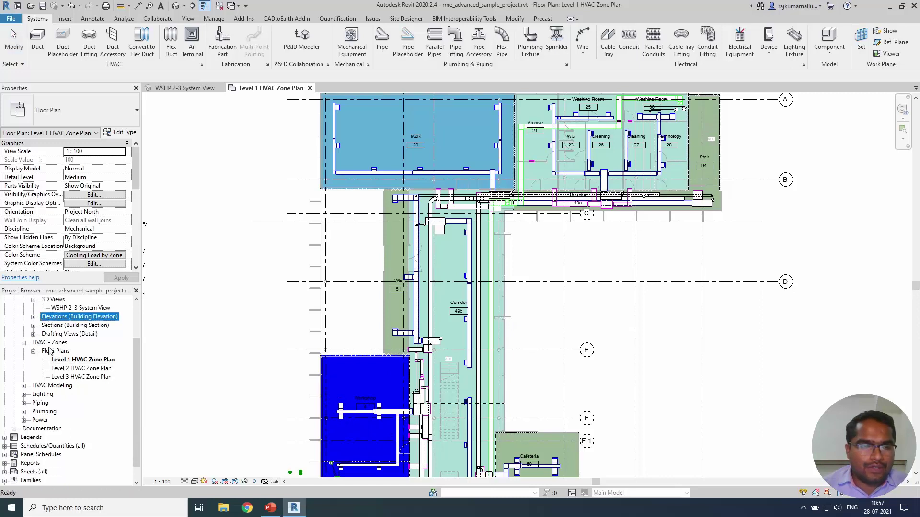
left_click(40, 403)
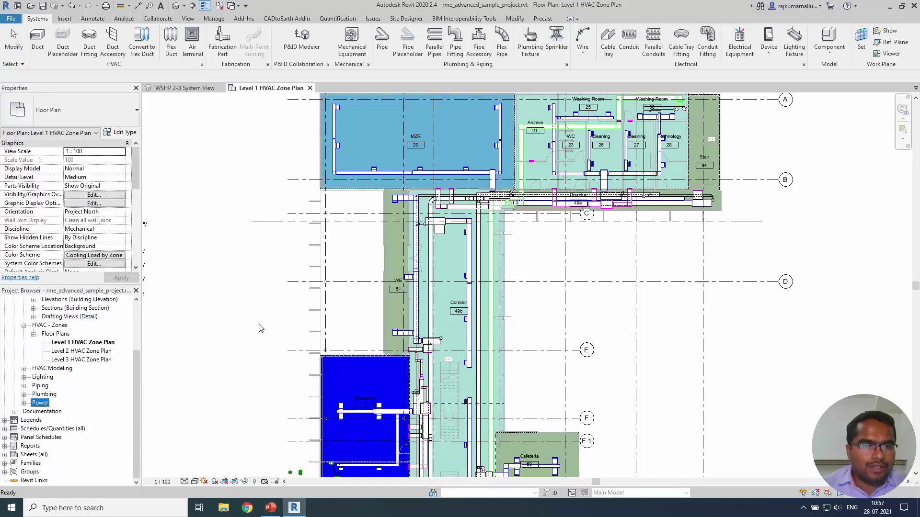
- Draw a horizontal building section through space WF 51 and Corridor 49b between grids C and D, and open its view
left_click(192, 6)
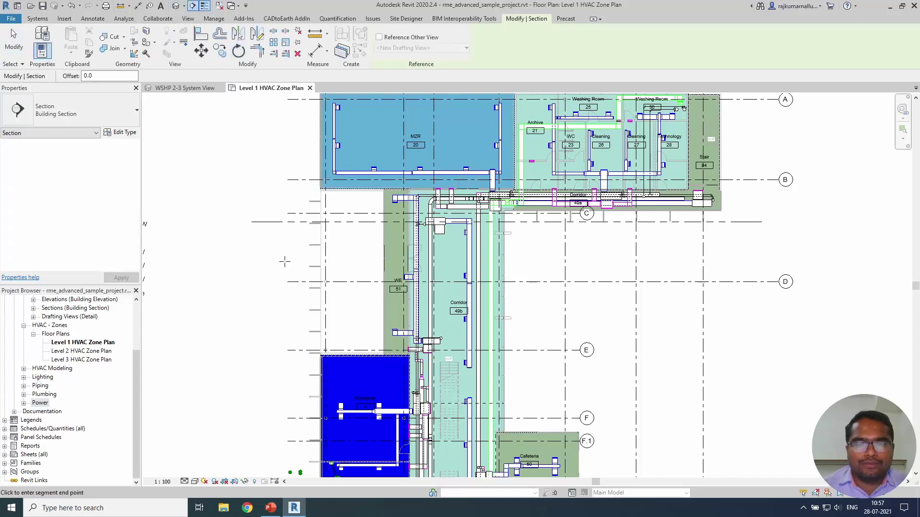
left_click(532, 257)
key("Escape")
key("Escape")
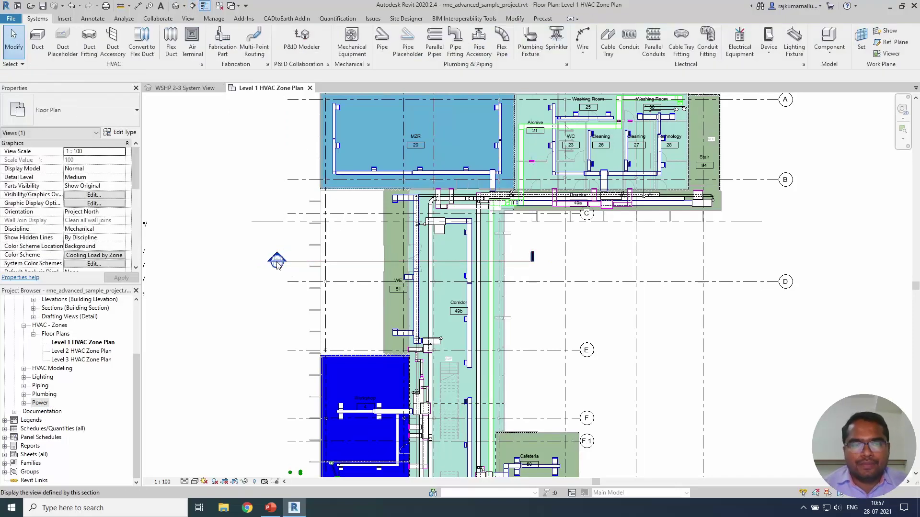
double_click(277, 261)
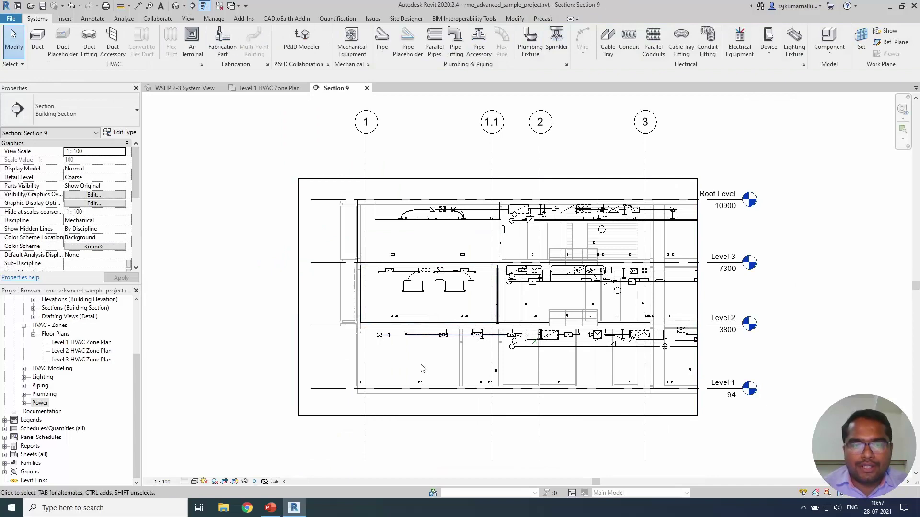
- Try to delete the Level 1 datum, review which dependent elements and views it would remove, and cancel the deletion
left_click(716, 389)
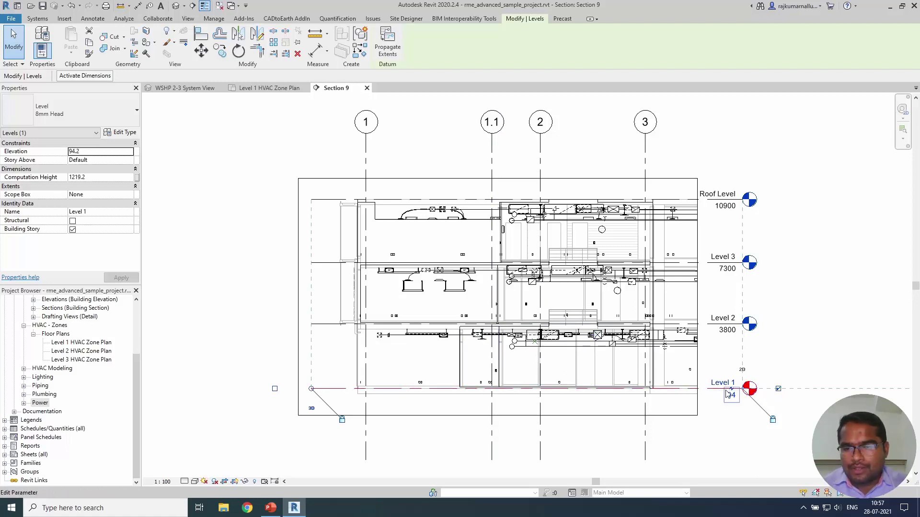
key("Delete")
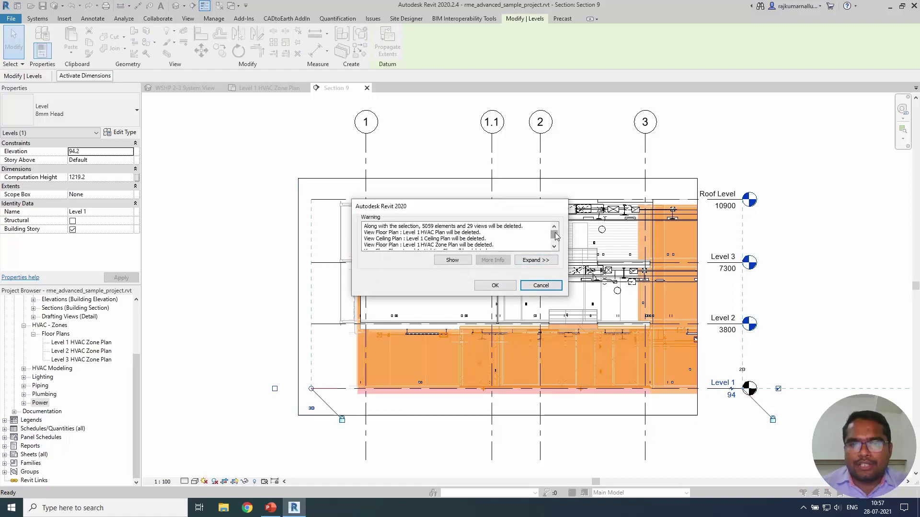
left_click_drag(555, 235, 557, 234)
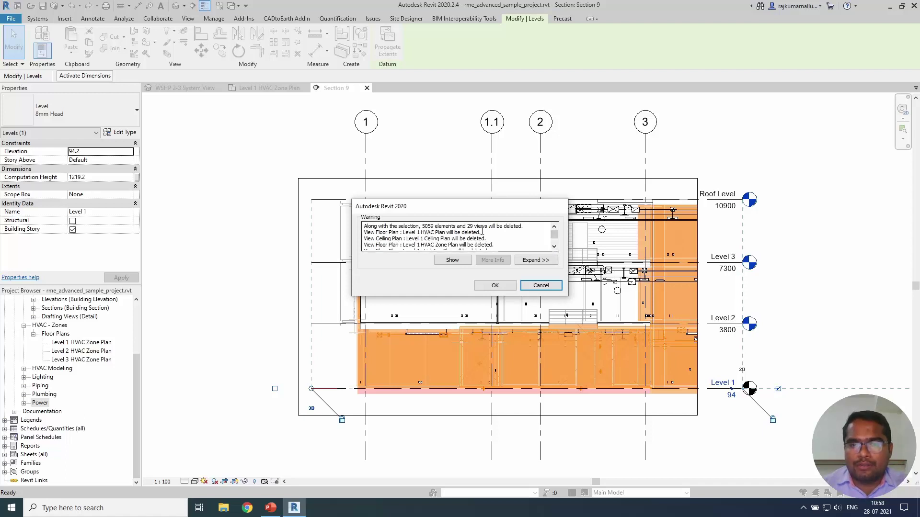
key("Escape")
key("Escape")
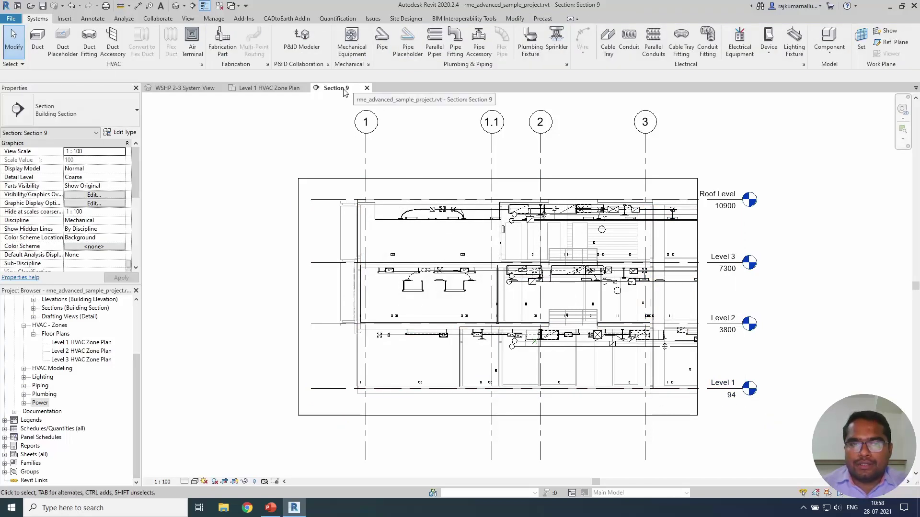
- Inspect the properties of grids 3, 2 and 1.1 in the section view
left_click(644, 161)
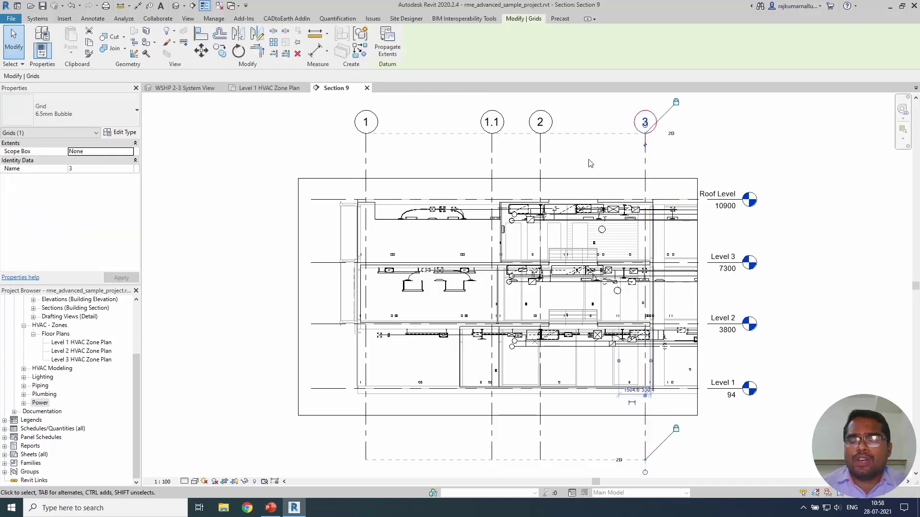
left_click(540, 158)
left_click(492, 156)
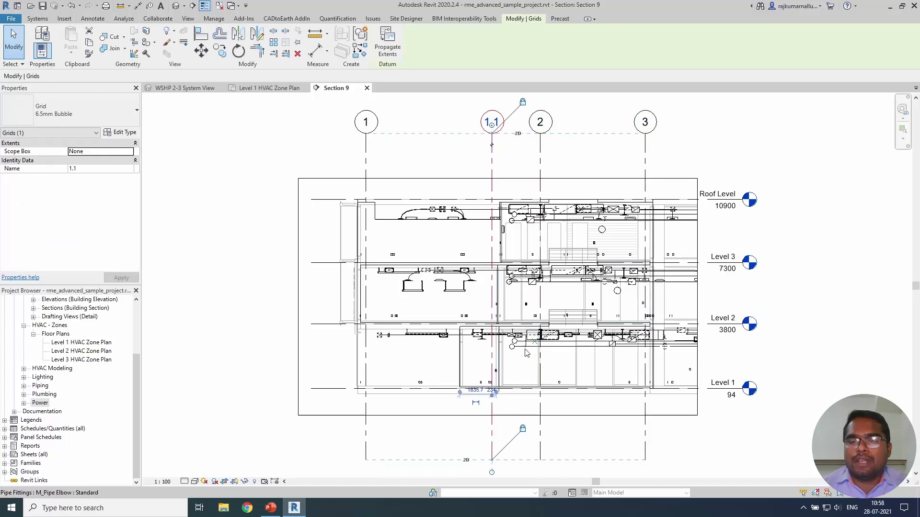
- Inspect the properties of the 20 mm pipe below Level 2 near grid 1.1, and clear the selection
scroll(526, 353, "up", 1)
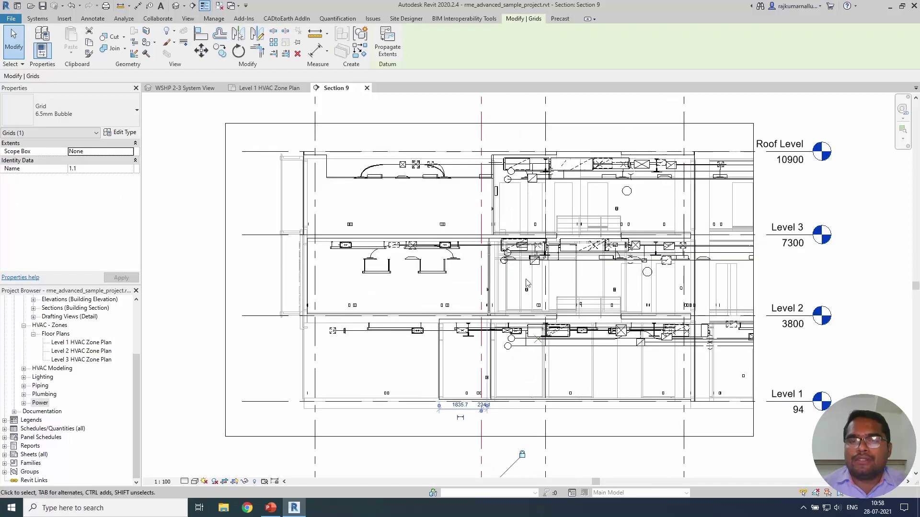
left_click(508, 344)
scroll(511, 357, "down", 2)
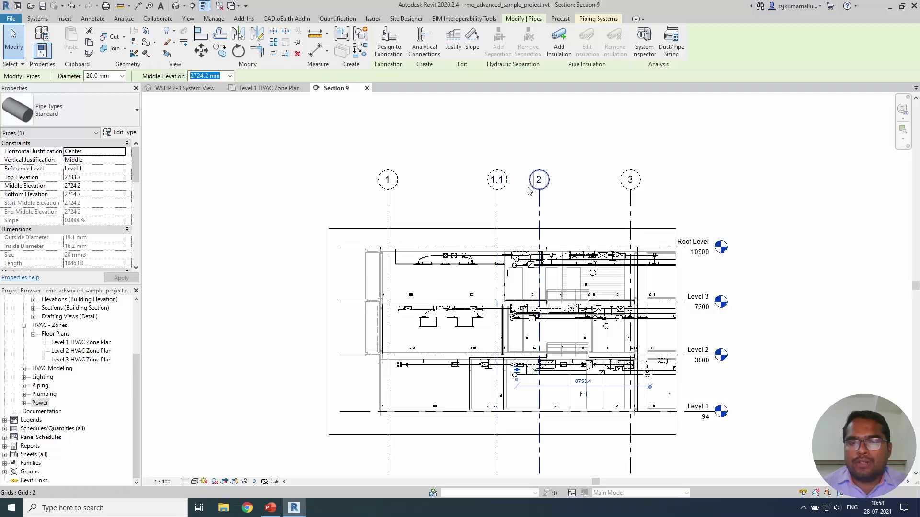
scroll(547, 392, "up", 2)
left_click(547, 393)
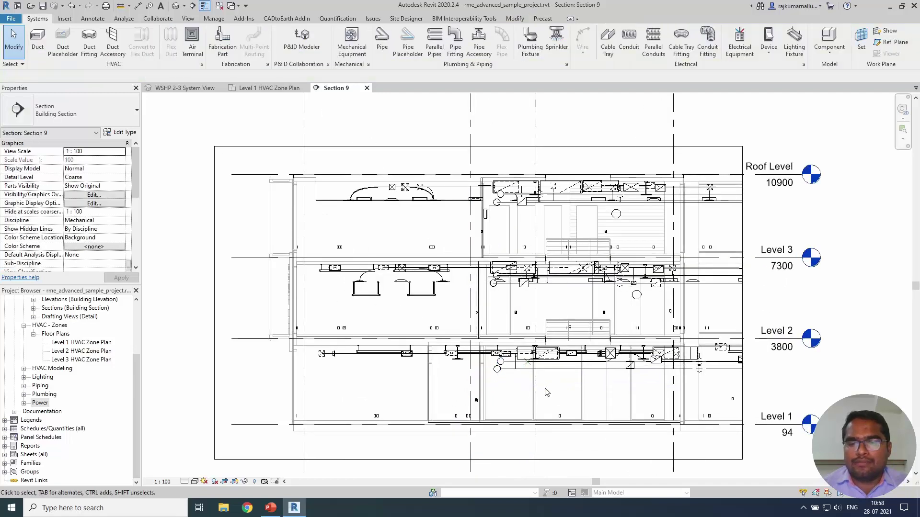
- Consult the view-specific elements branch of the Revit elements chart in PowerPoint, and return to the section view in Revit
scroll(547, 393, "down", 3)
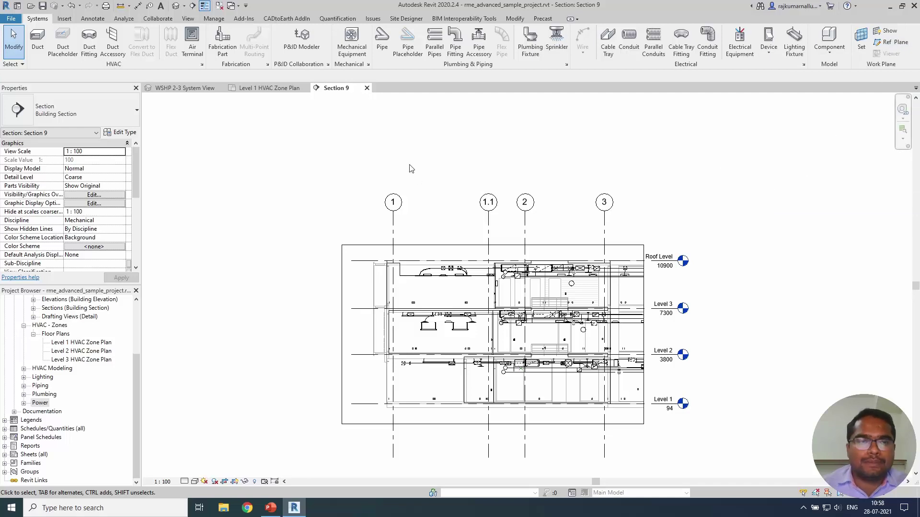
left_click(271, 507)
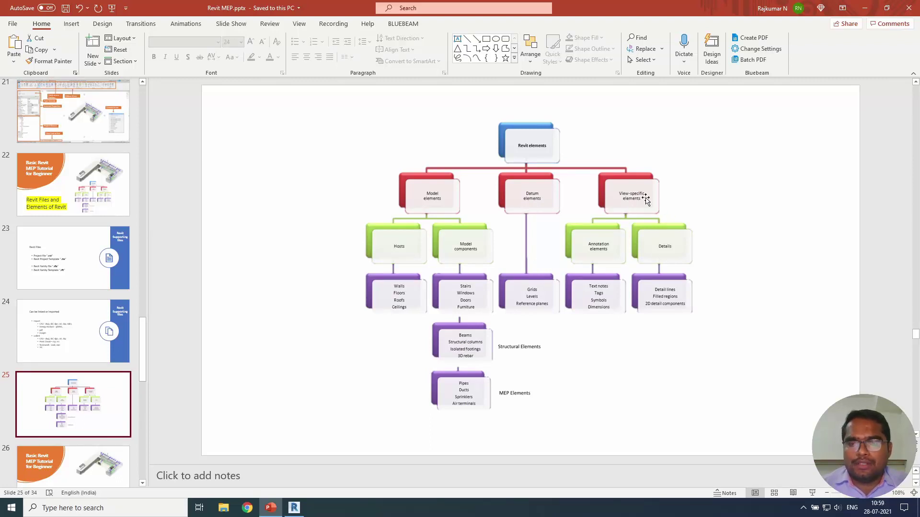
left_click(865, 8)
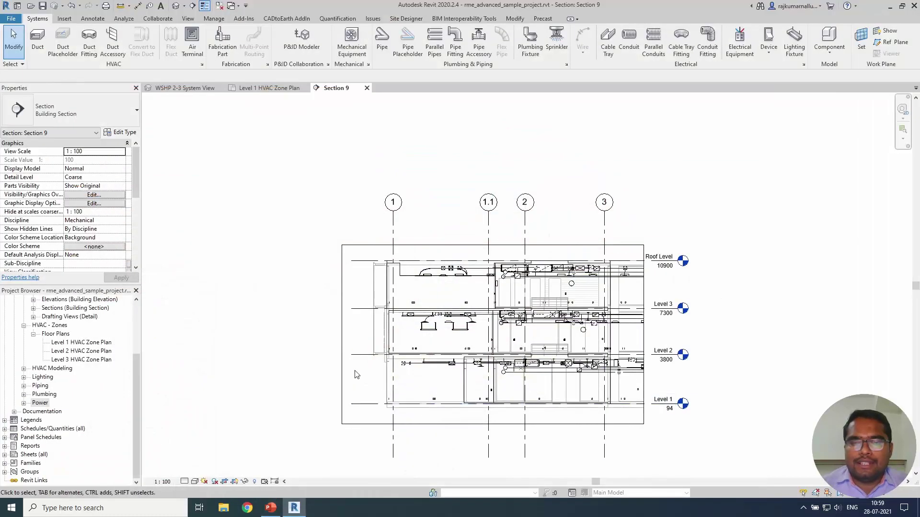
- Place a vertical linear dimension from the fitting below Level 2 near grid 1 down to the Level 1 line
scroll(344, 336, "up", 1)
middle_click_drag(344, 337, 270, 298)
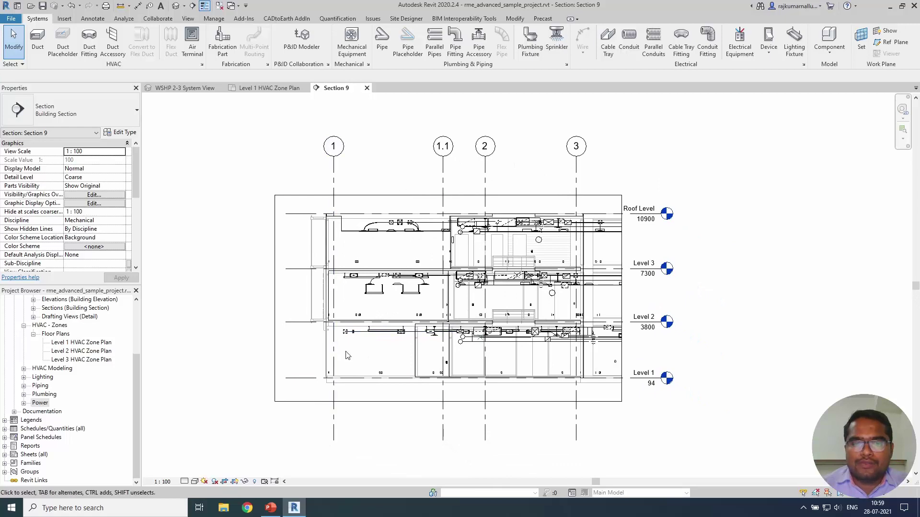
scroll(347, 355, "up", 1)
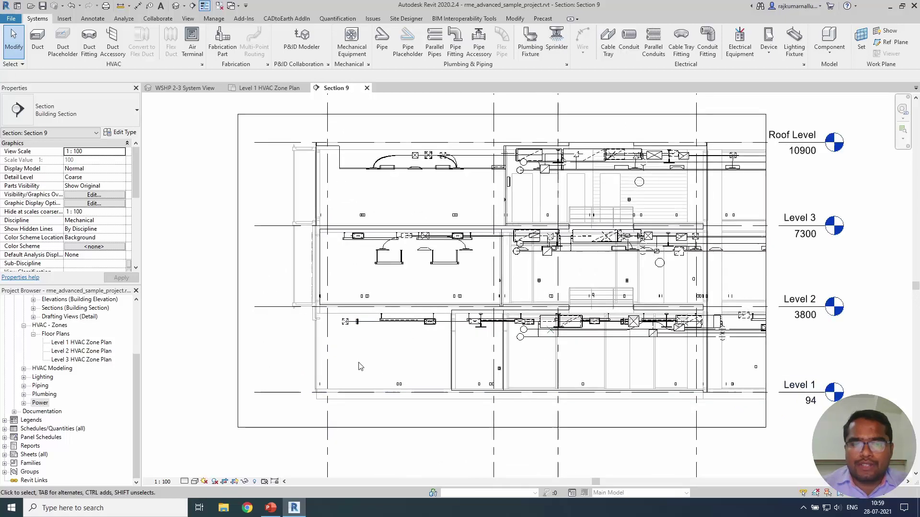
left_click(93, 18)
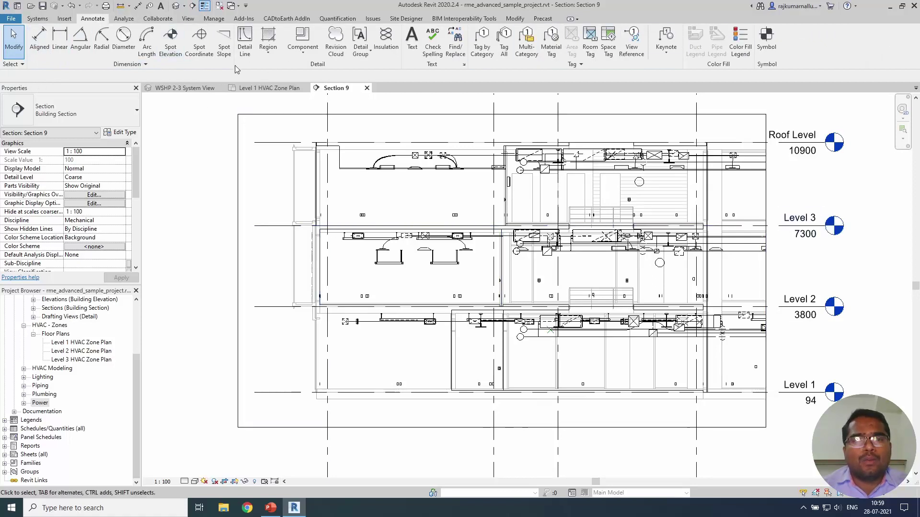
left_click(60, 38)
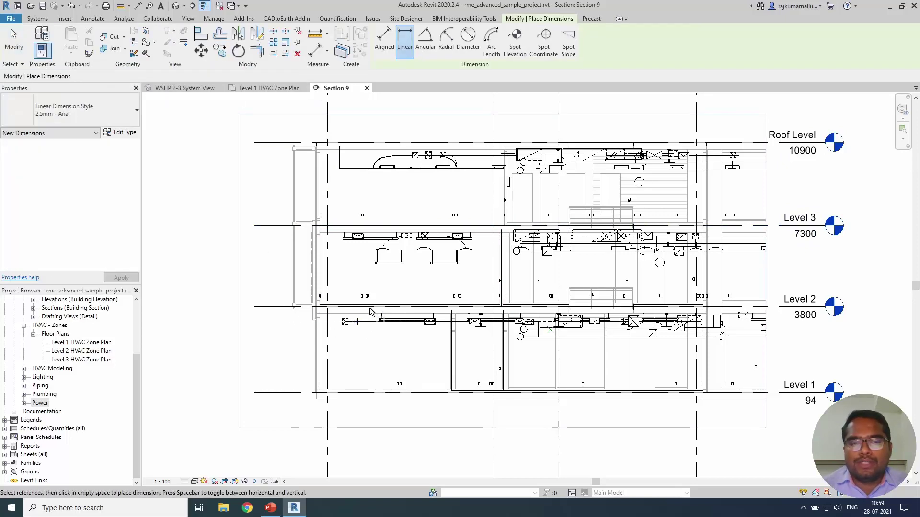
left_click(357, 322)
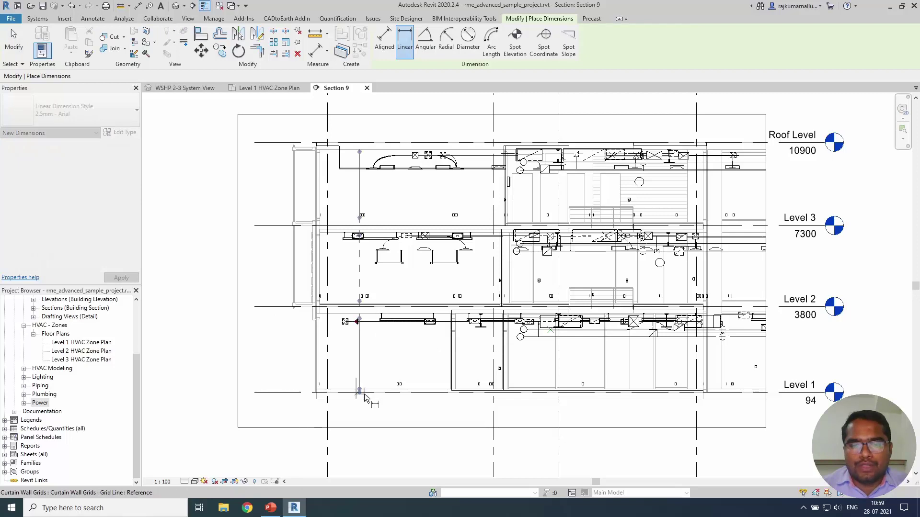
left_click(364, 398)
left_click(386, 369)
key("Escape")
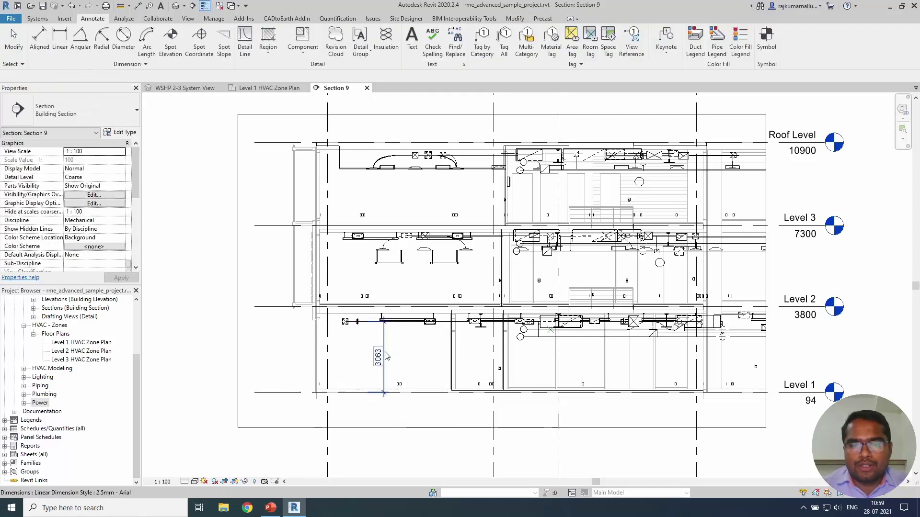
- Inspect the properties of the new vertical dimension, clear the selection, and switch to the Revit elements chart in PowerPoint
left_click(384, 369)
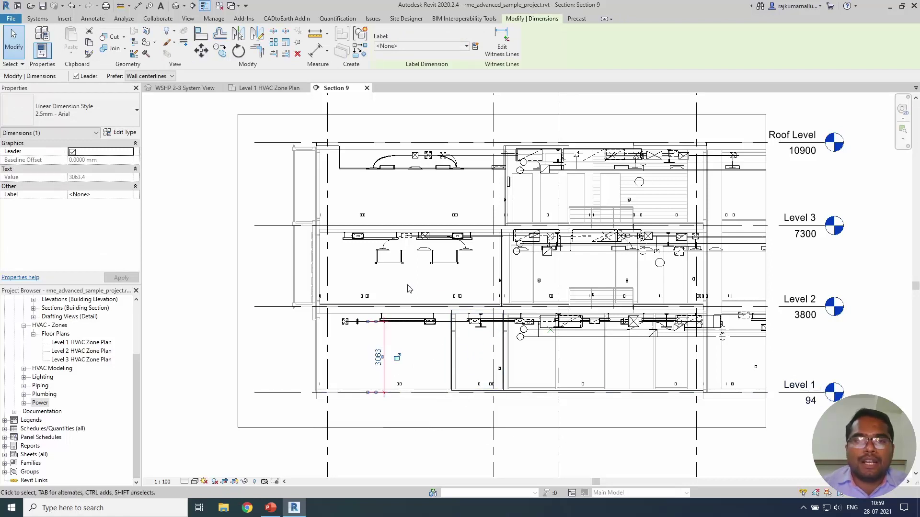
left_click(439, 348)
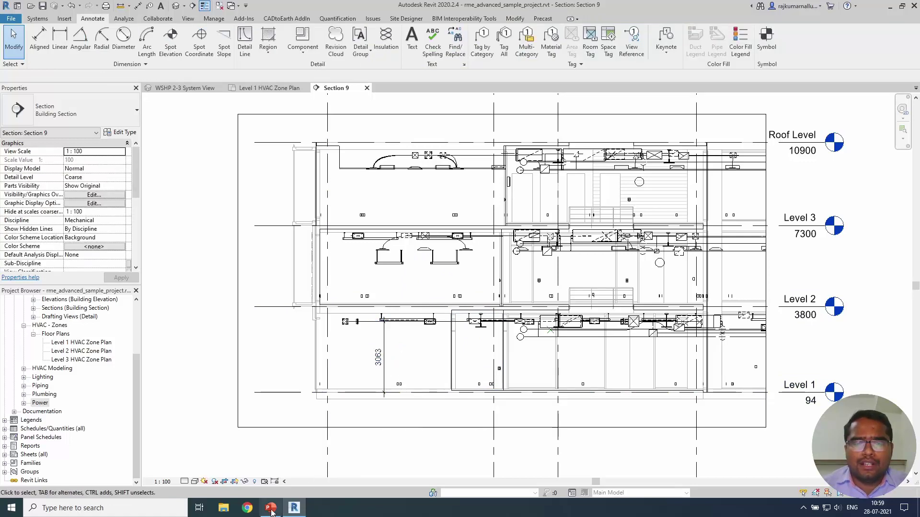
left_click(270, 508)
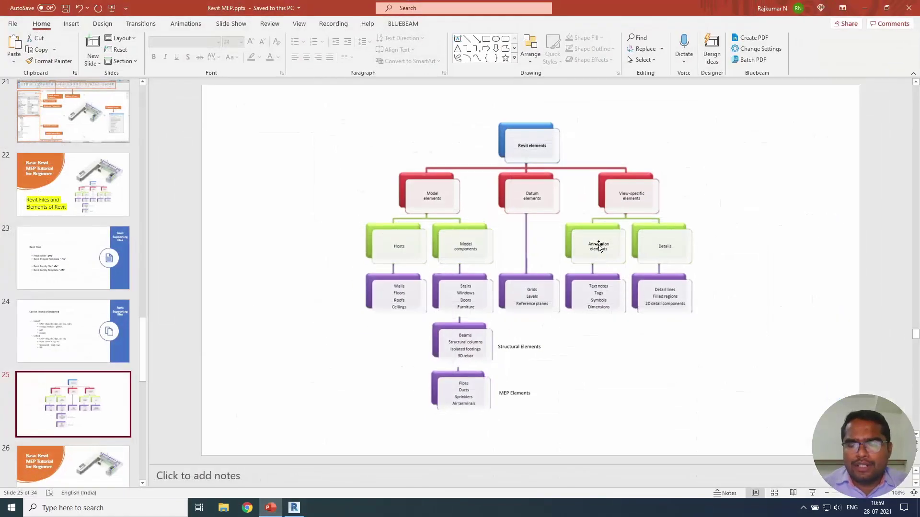